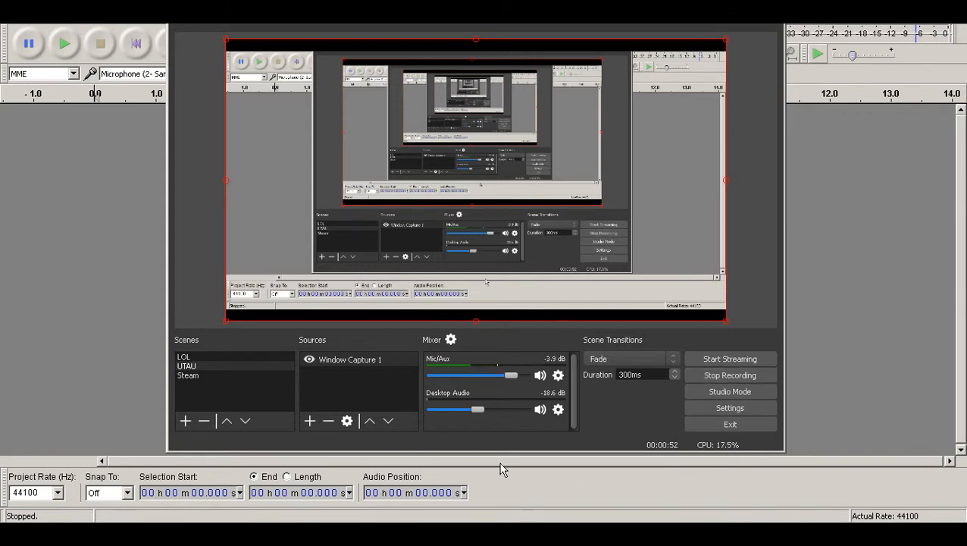
# Record two short stereo sample takes of about 4 and 7 seconds, removing each track once stopped.
pyautogui.click(456, 531)
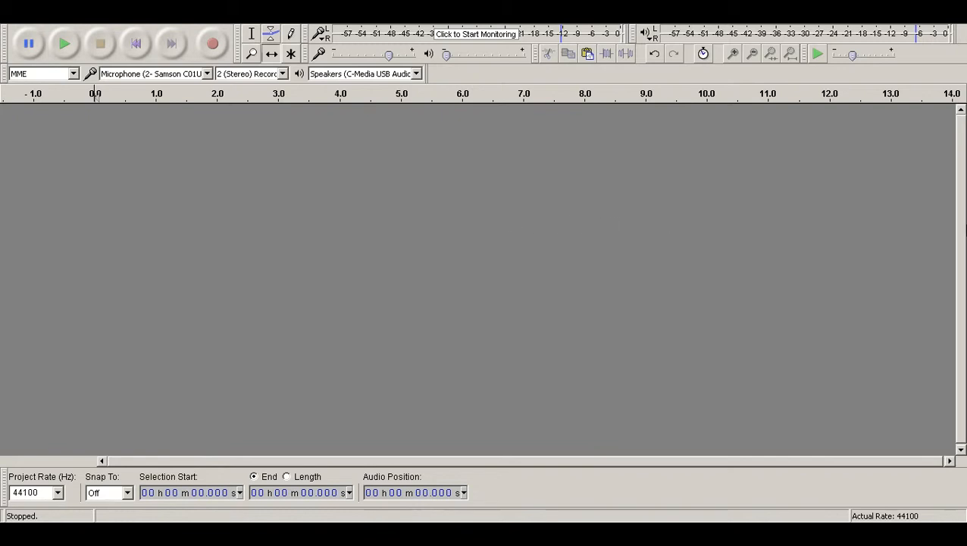
pyautogui.click(213, 47)
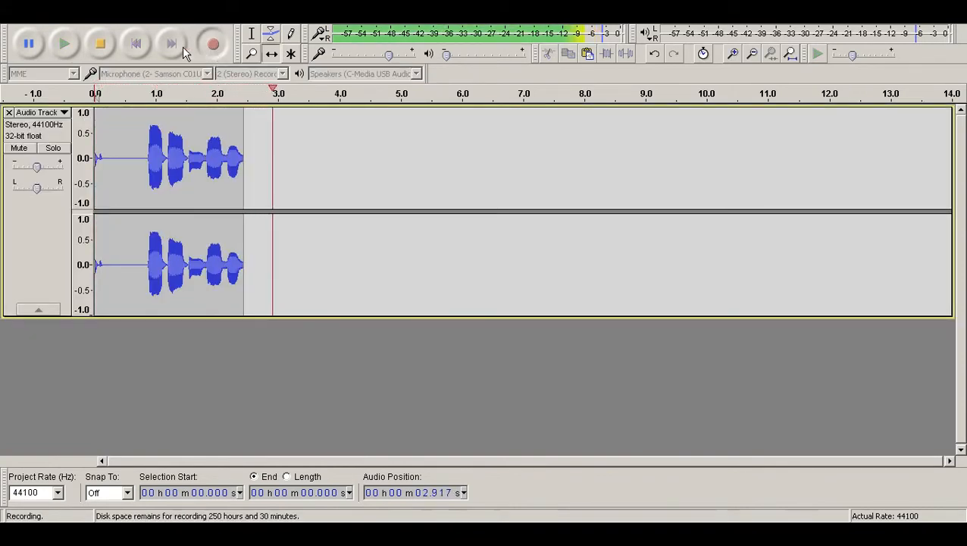
pyautogui.click(107, 44)
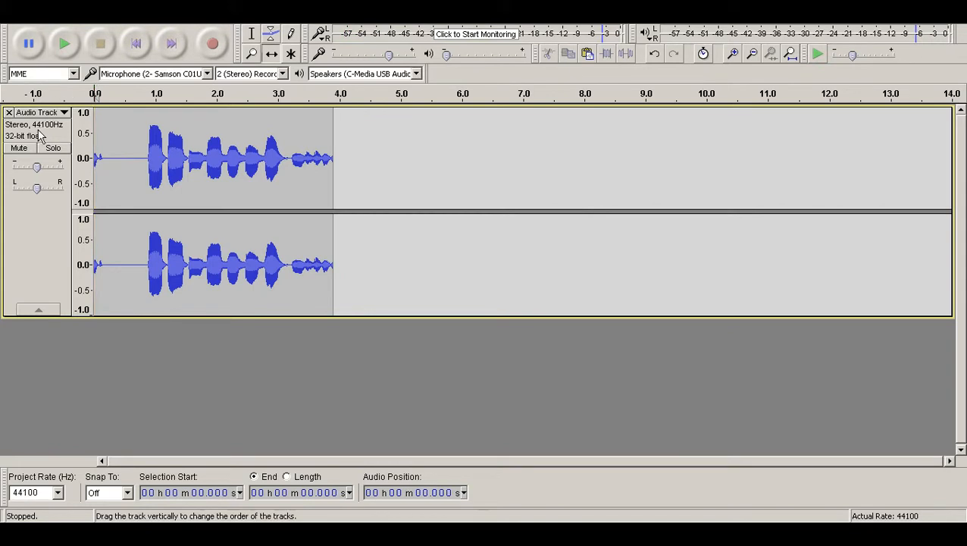
pyautogui.click(8, 113)
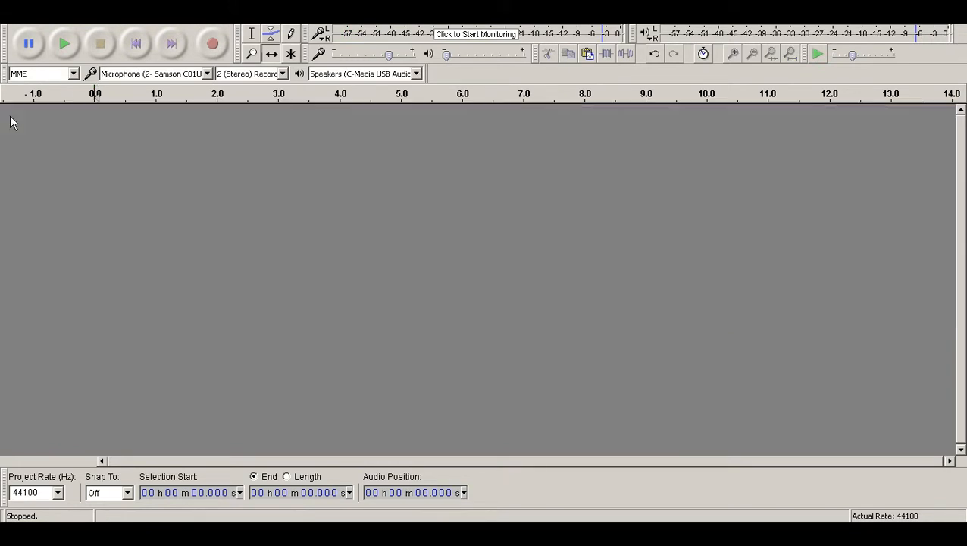
pyautogui.click(219, 47)
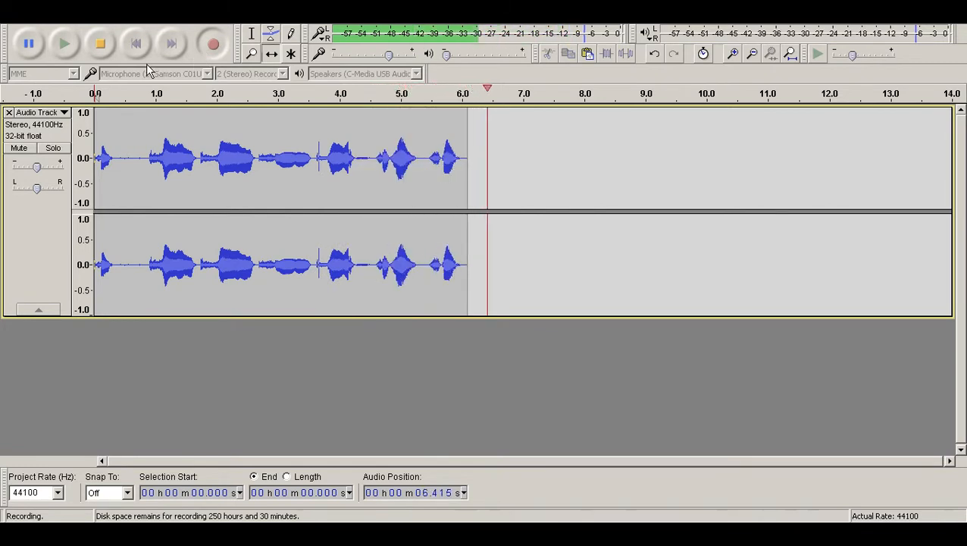
pyautogui.click(99, 43)
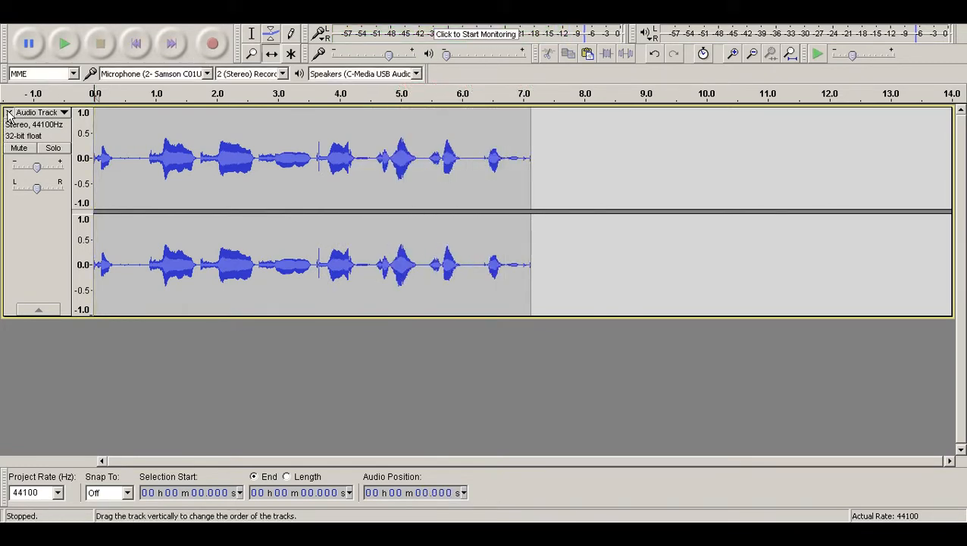
pyautogui.click(8, 112)
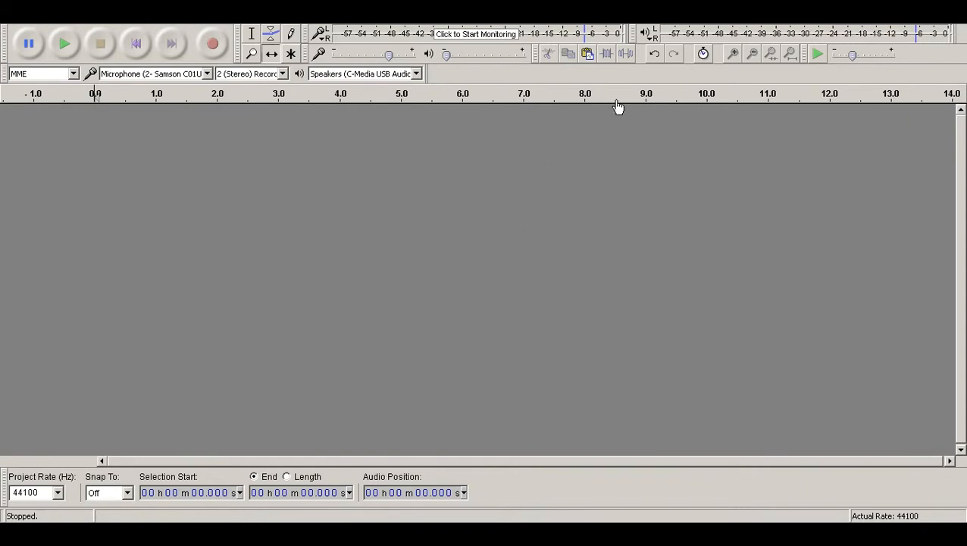
# Record two more stereo sample takes of about 5.5 and 7.5 seconds, removing each track once stopped.
pyautogui.click(213, 44)
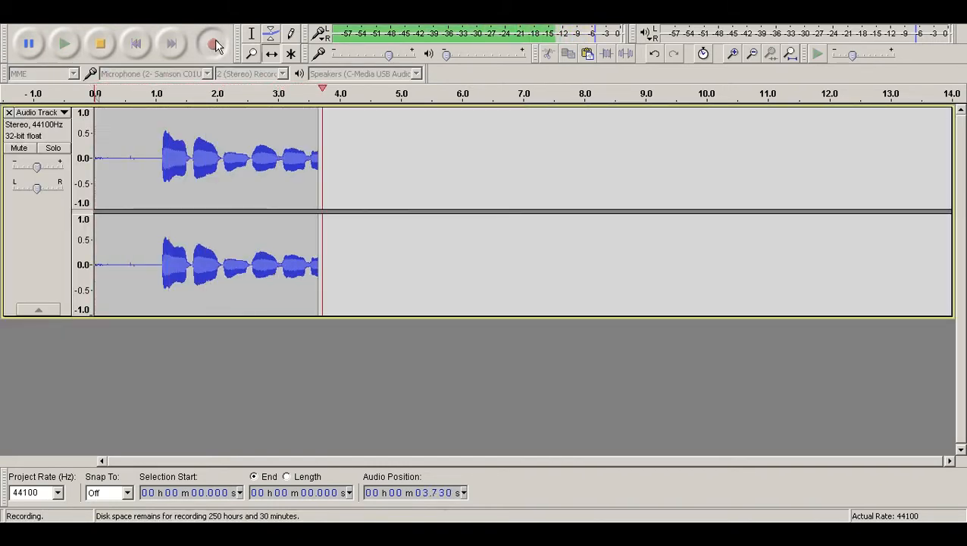
pyautogui.click(107, 44)
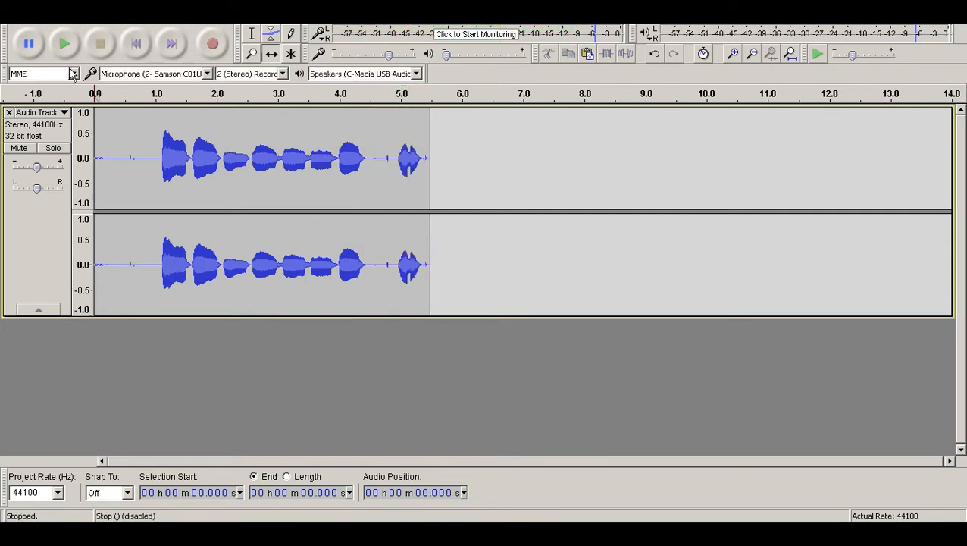
pyautogui.click(9, 113)
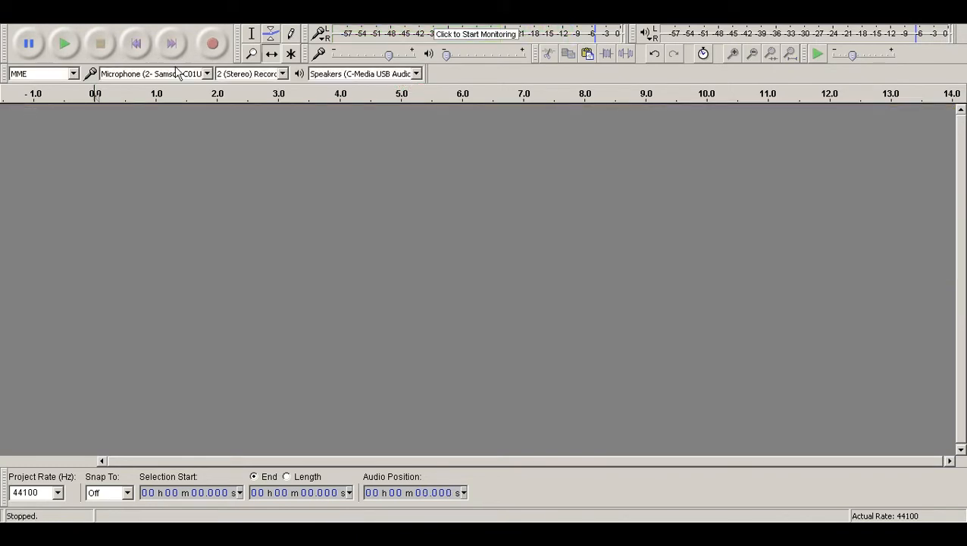
pyautogui.click(213, 44)
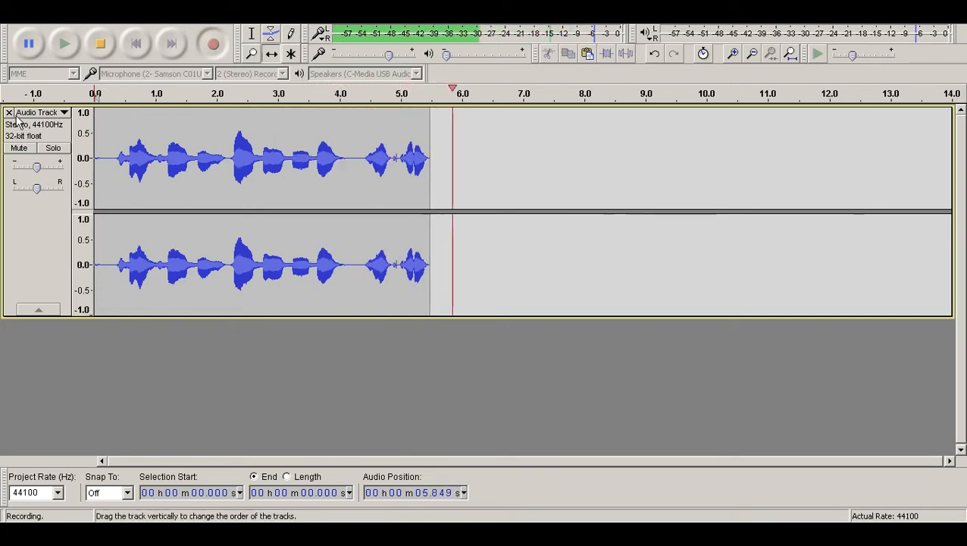
pyautogui.click(100, 46)
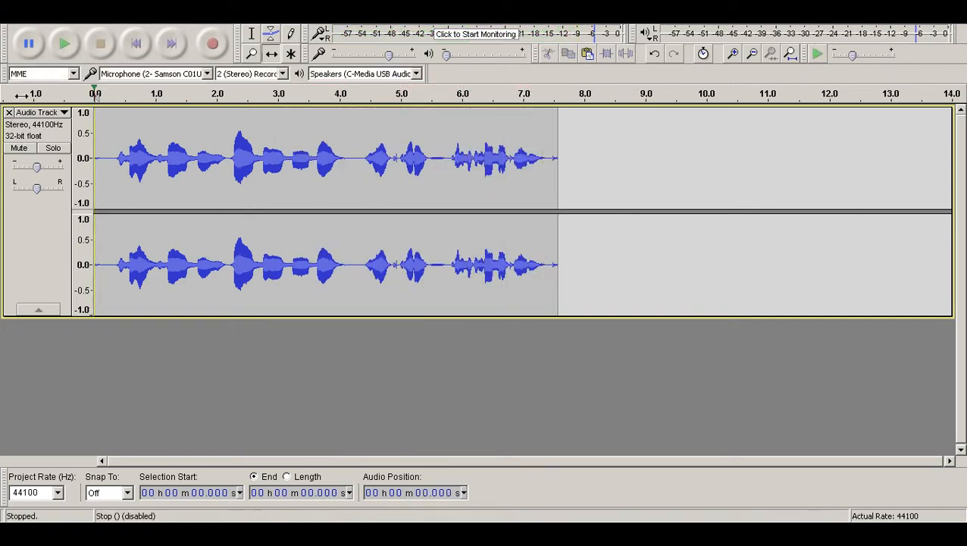
pyautogui.click(9, 112)
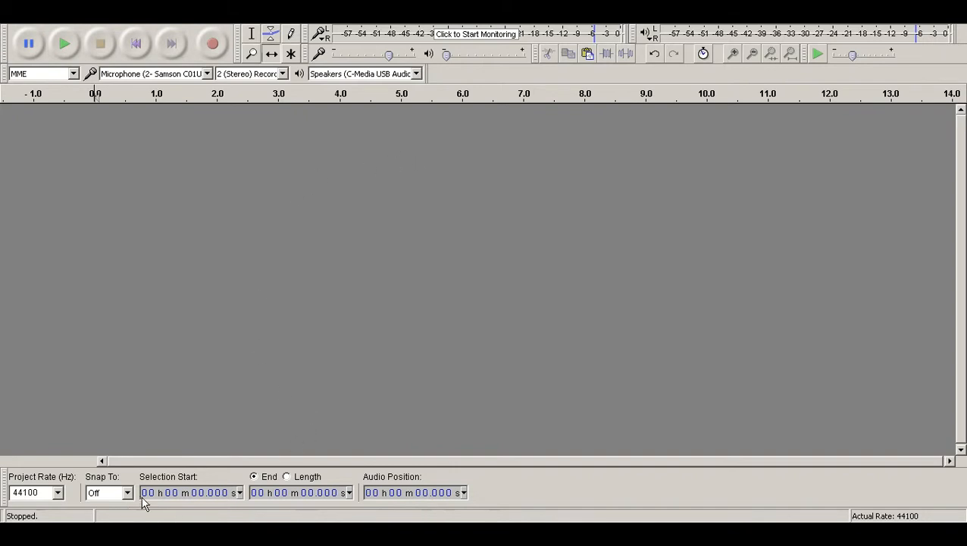
# Launch UTAU and open the voice configurations of the Caeles VCV voicebank.
pyautogui.click(21, 533)
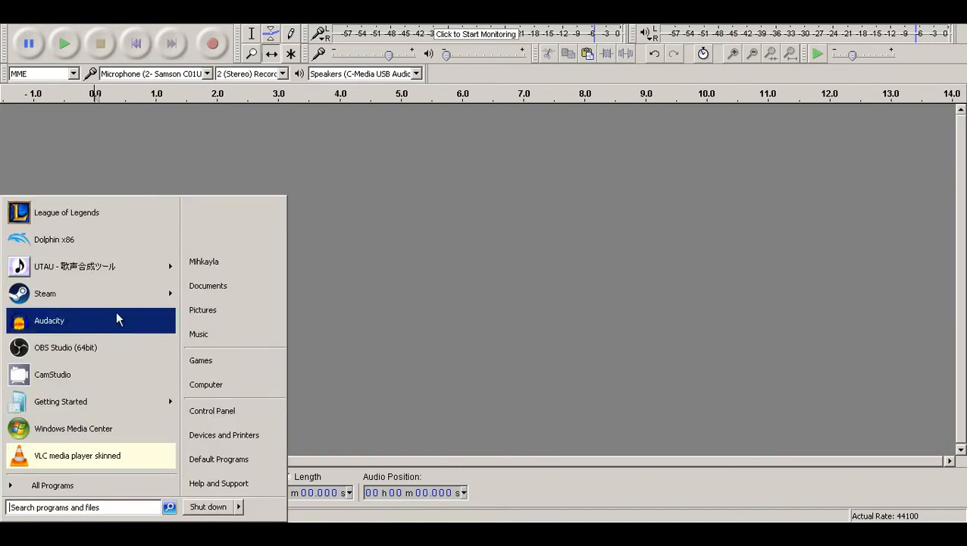
pyautogui.click(99, 266)
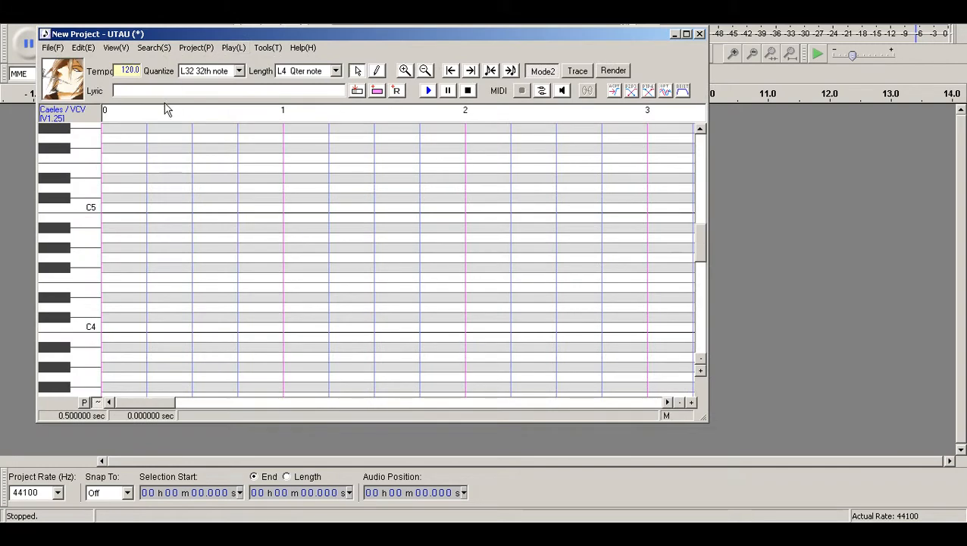
pyautogui.click(267, 47)
pyautogui.click(270, 60)
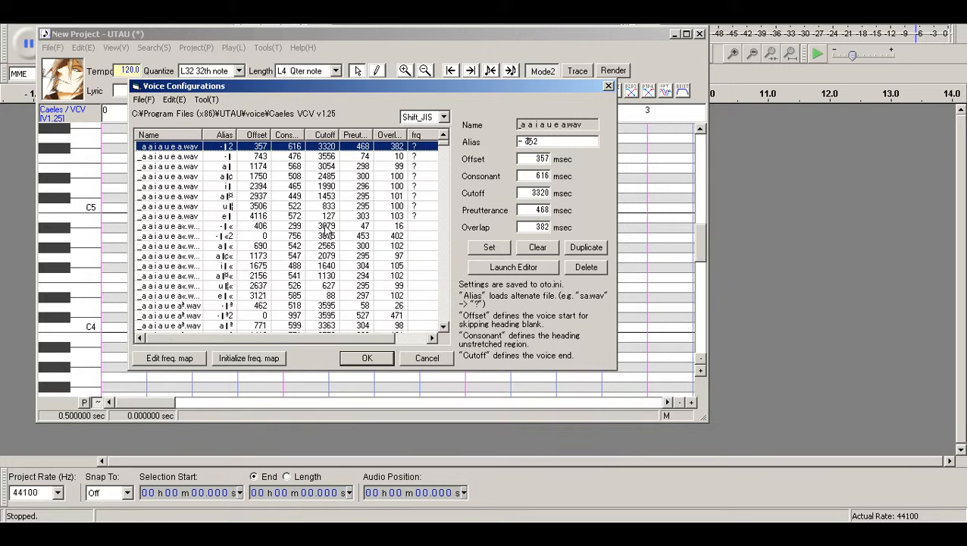
# Look through the alias entries of _a a i a u e a.wav and their timing values.
pyautogui.click(162, 166)
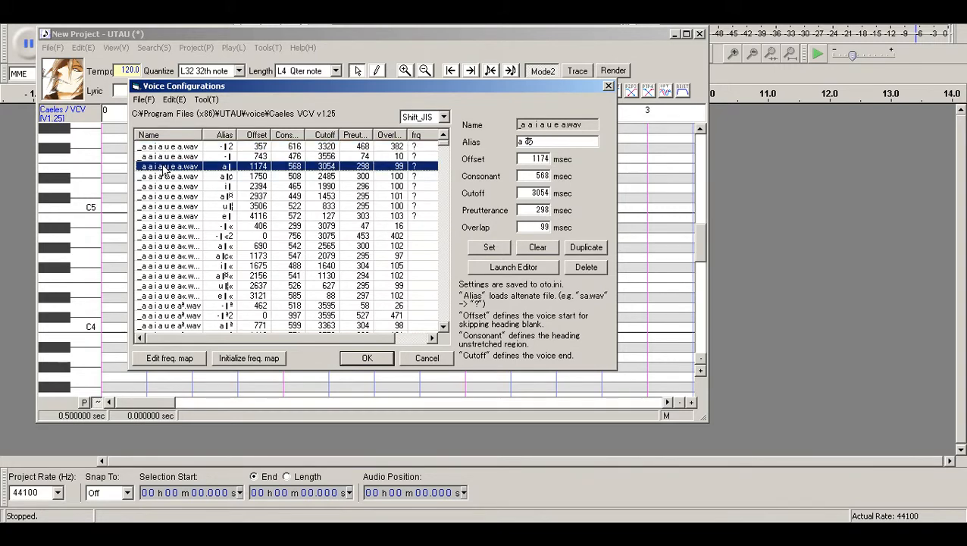
pyautogui.click(164, 196)
pyautogui.click(169, 216)
pyautogui.click(171, 146)
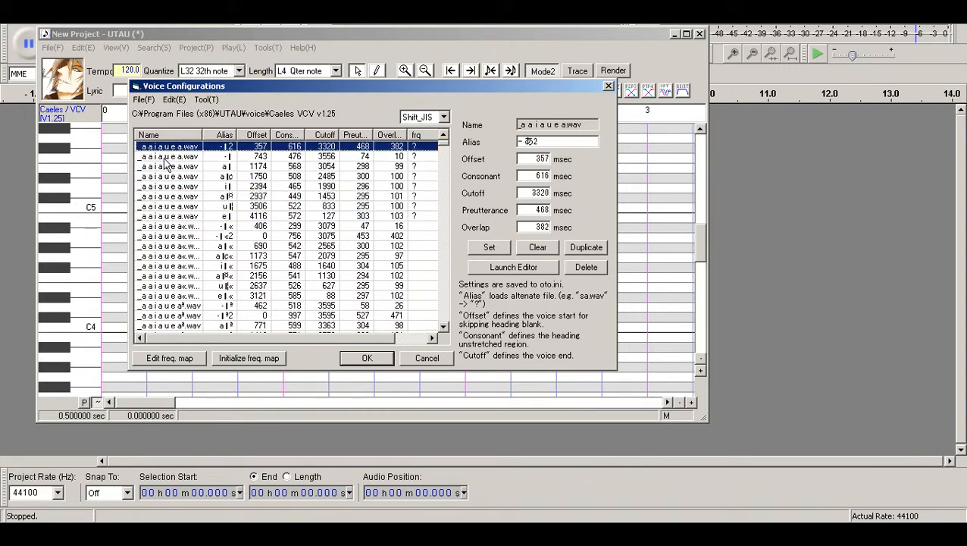
pyautogui.click(161, 176)
pyautogui.click(161, 197)
# Examine the "- あ" entry of _a a i a u e a.wav in the waveform editor, and close UTAU.
pyautogui.click(195, 157)
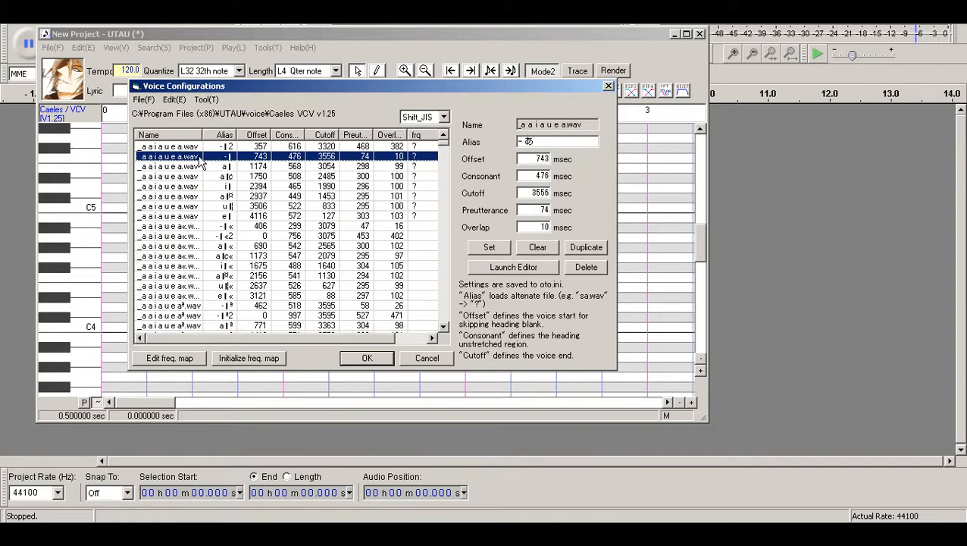
pyautogui.click(486, 270)
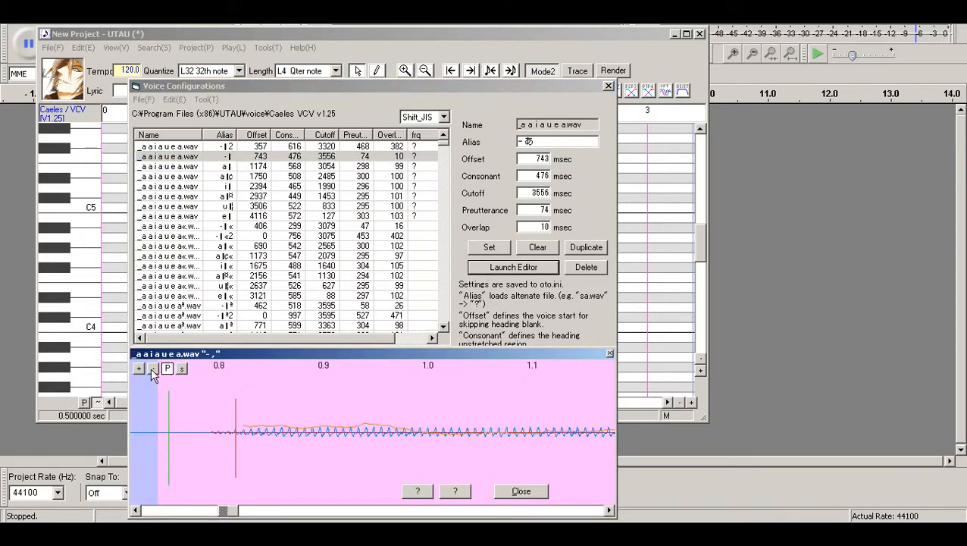
pyautogui.click(153, 370)
pyautogui.click(152, 370)
pyautogui.click(152, 370)
pyautogui.moveTo(420, 512); pyautogui.dragTo(254, 480)
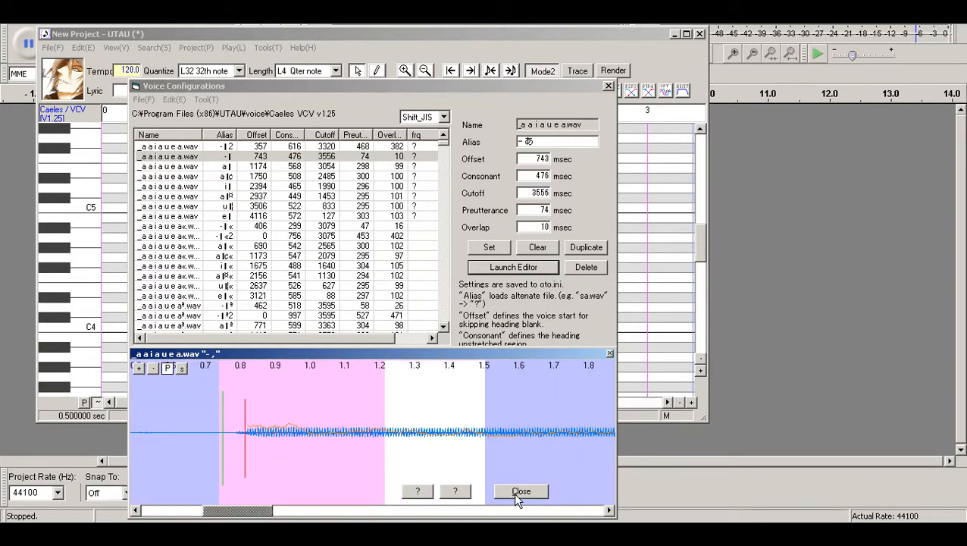
pyautogui.click(515, 492)
pyautogui.click(368, 360)
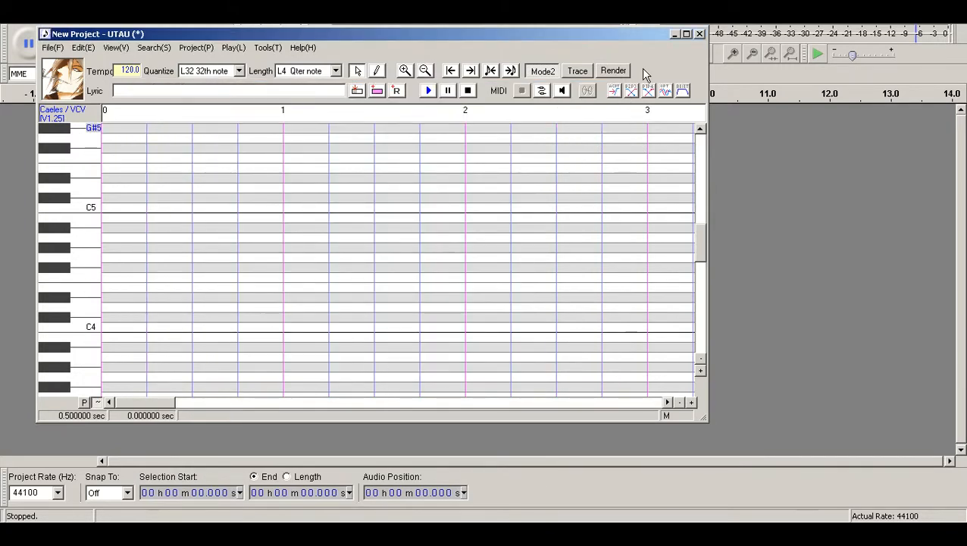
pyautogui.click(699, 34)
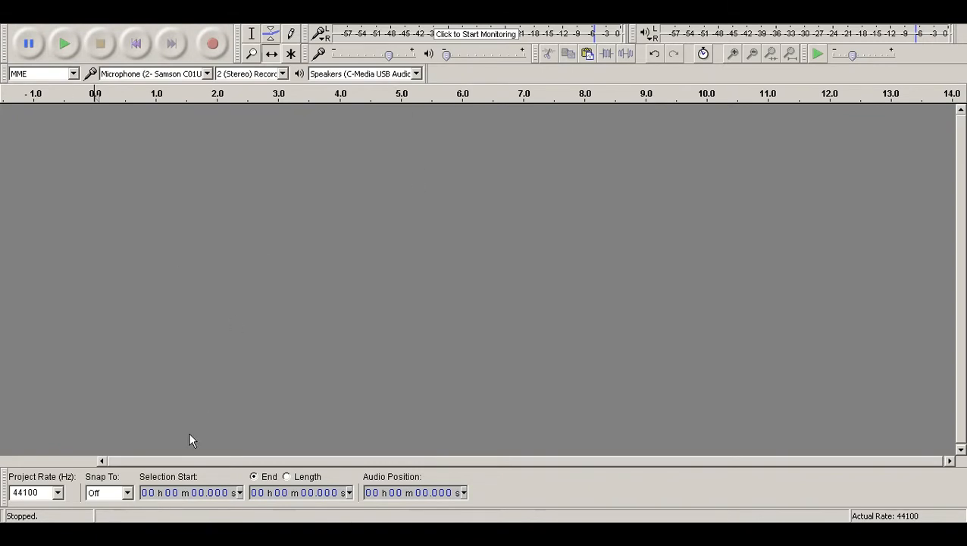
# Import the sample _cho chu n cha n chu from the Caeles VCV voice folder into Audacity and play it.
pyautogui.hotkey('alt', 'Tab')
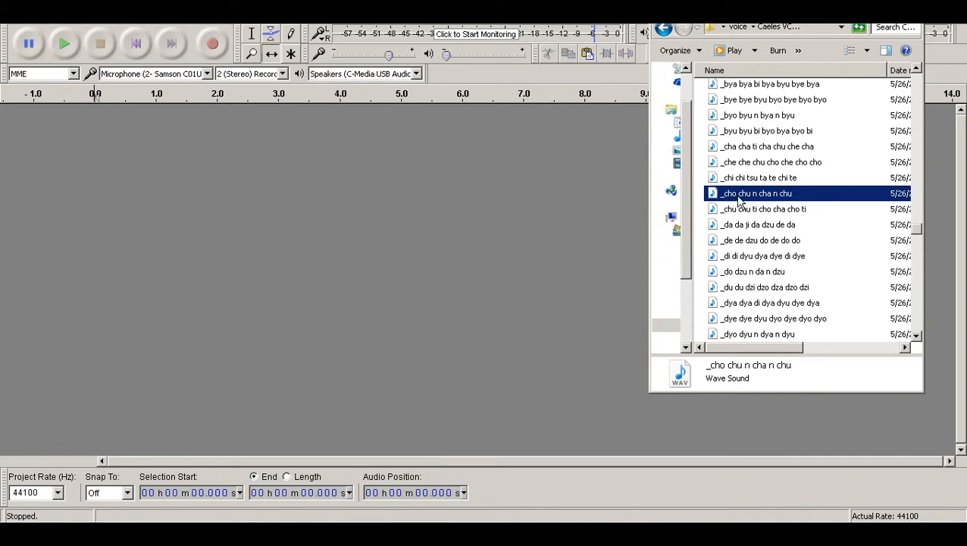
pyautogui.click(608, 65)
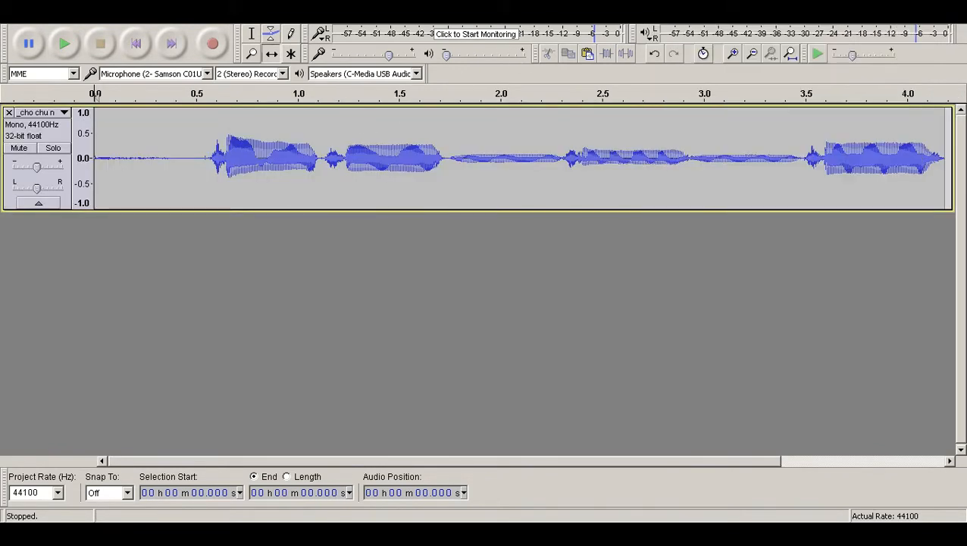
pyautogui.click(753, 55)
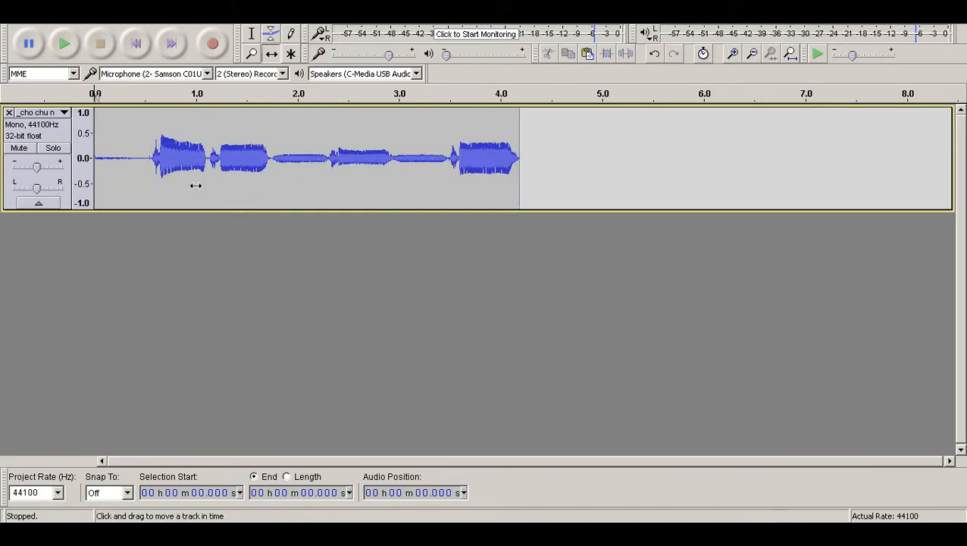
pyautogui.click(73, 44)
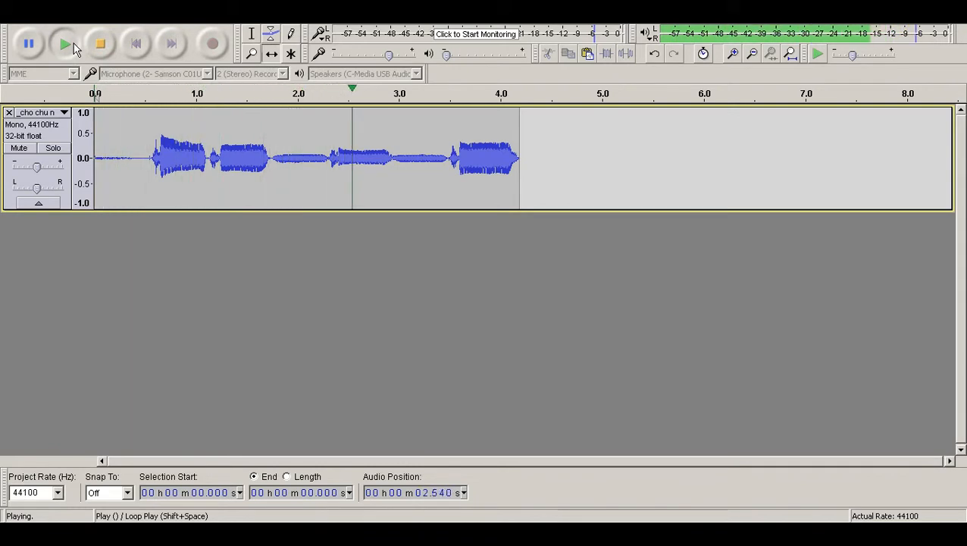
pyautogui.click(110, 44)
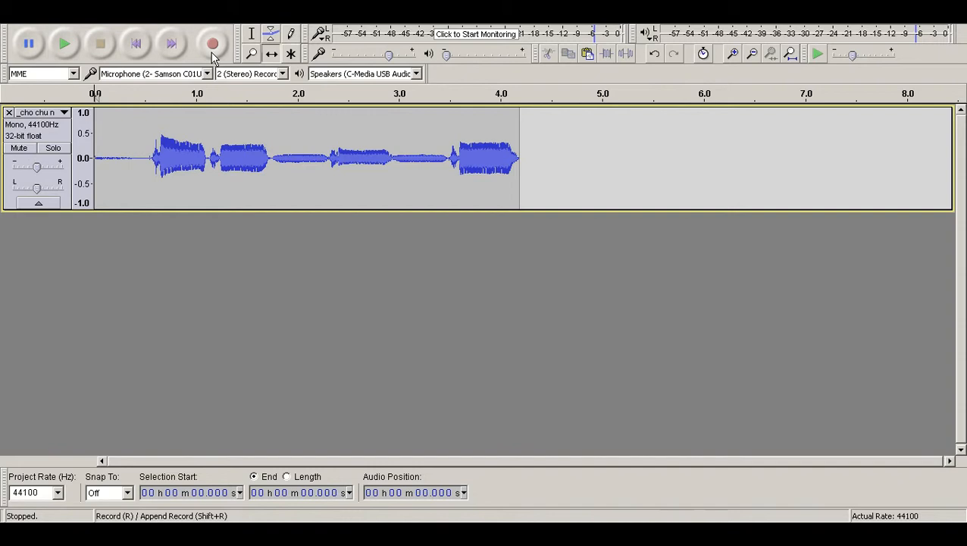
# Record a new stereo track of about 4.8 seconds alongside the imported _cho chu n cha n chu sample.
pyautogui.click(270, 35)
pyautogui.click(214, 45)
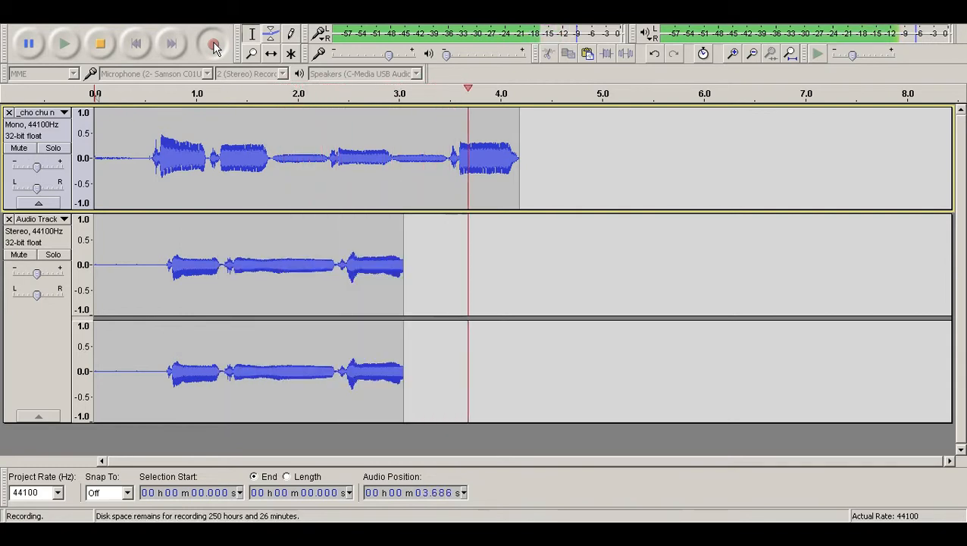
pyautogui.click(101, 44)
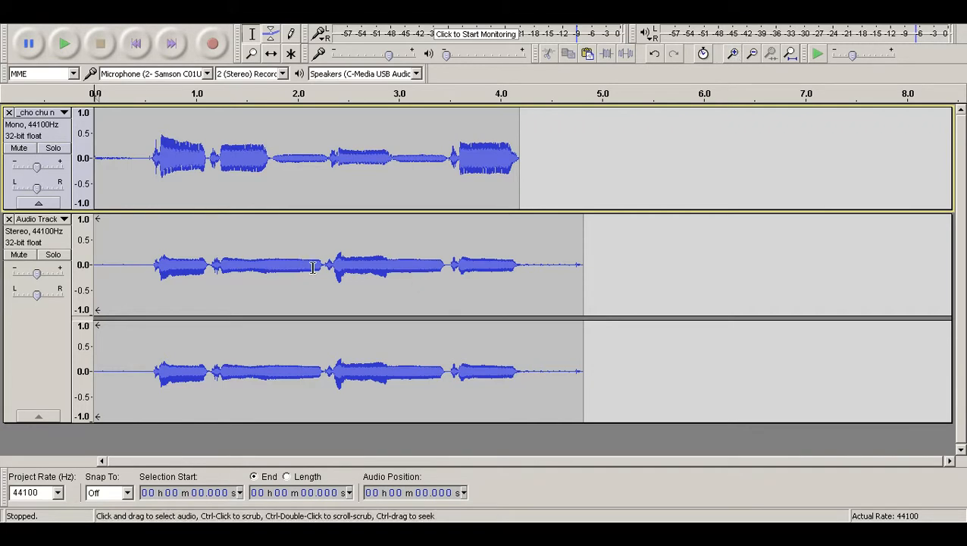
# Shift the recorded stereo track about 0.02 seconds earlier and compare its syllable timing with the imported sample.
pyautogui.click(734, 55)
pyautogui.click(735, 54)
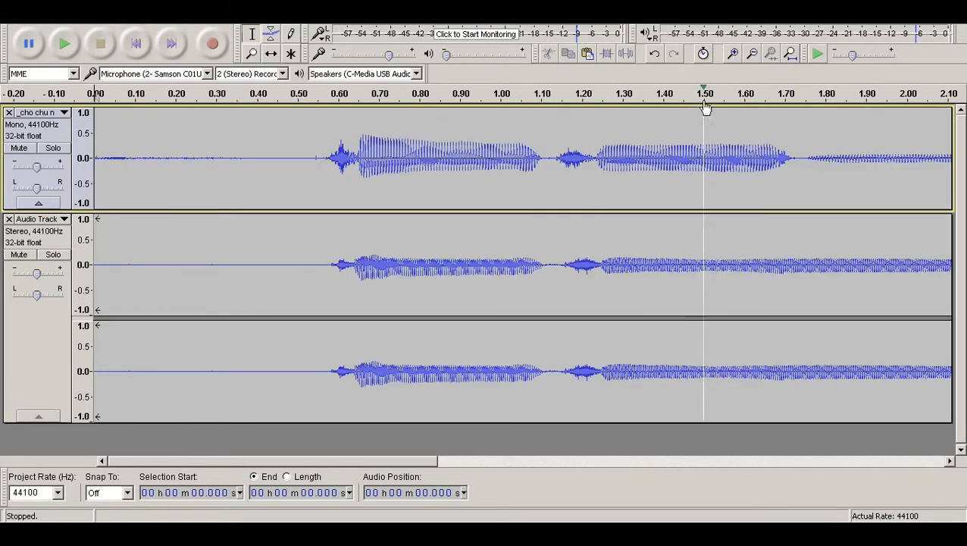
pyautogui.click(271, 55)
pyautogui.moveTo(658, 233); pyautogui.dragTo(650, 237)
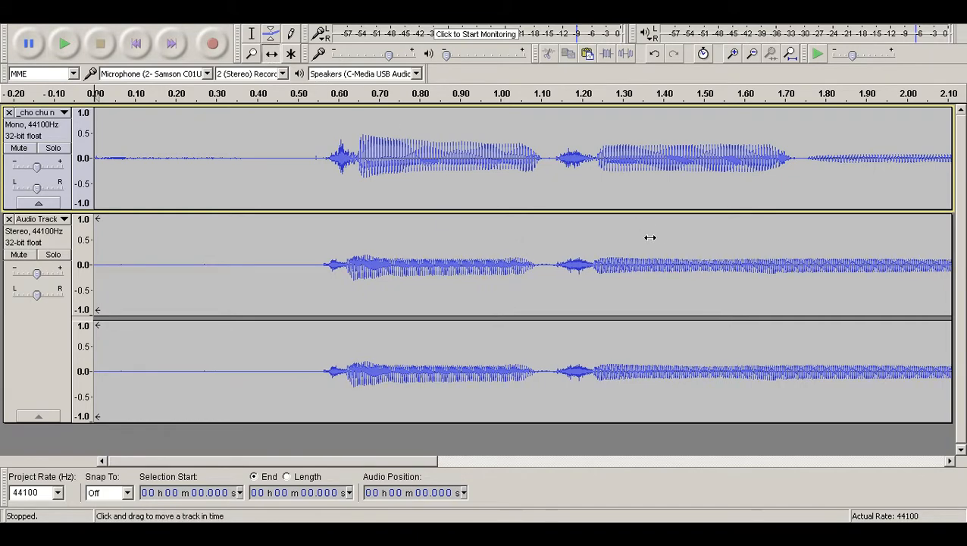
pyautogui.moveTo(421, 458); pyautogui.dragTo(626, 481)
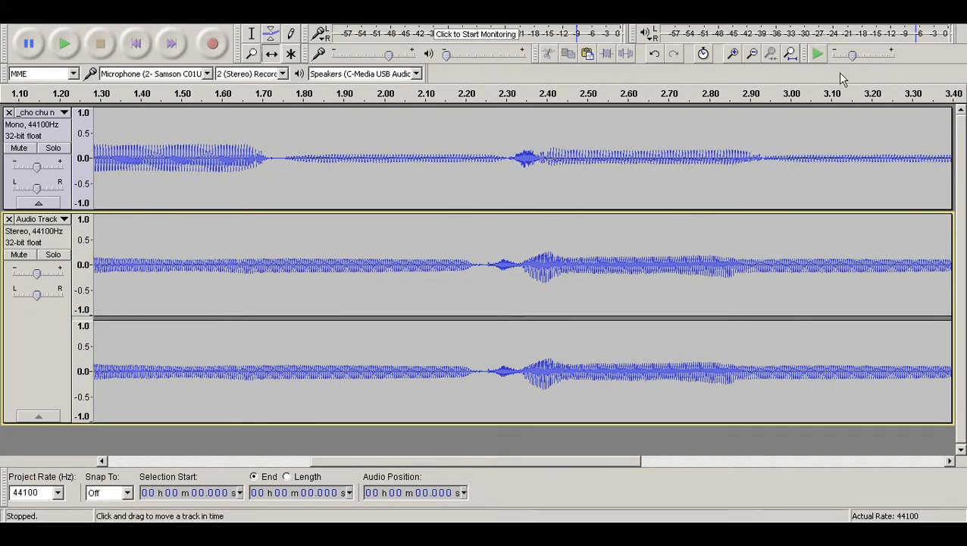
pyautogui.click(752, 53)
pyautogui.click(752, 53)
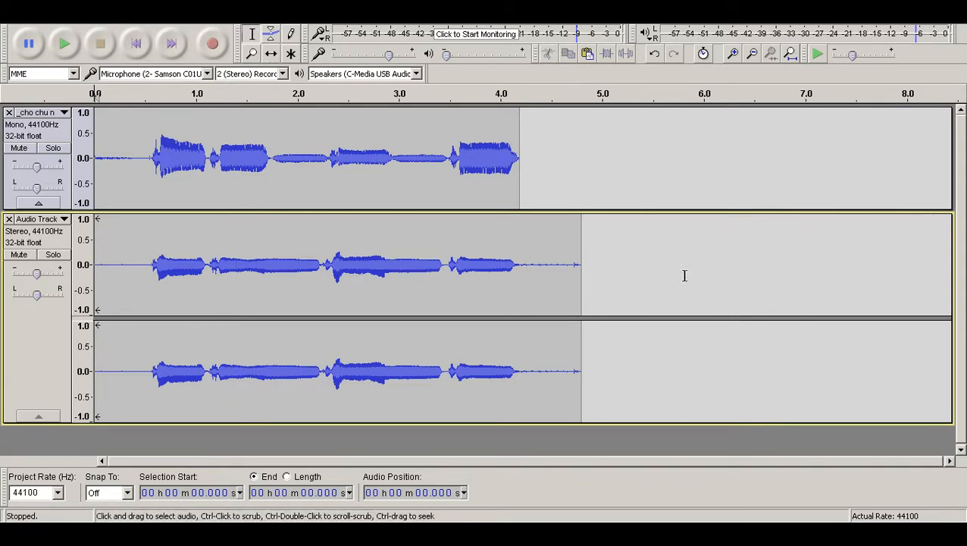
# Cut the recorded stereo track's tail from about 4.2 seconds onward, and apply the Compressor with its existing settings to the whole track.
pyautogui.moveTo(522, 265); pyautogui.dragTo(857, 297)
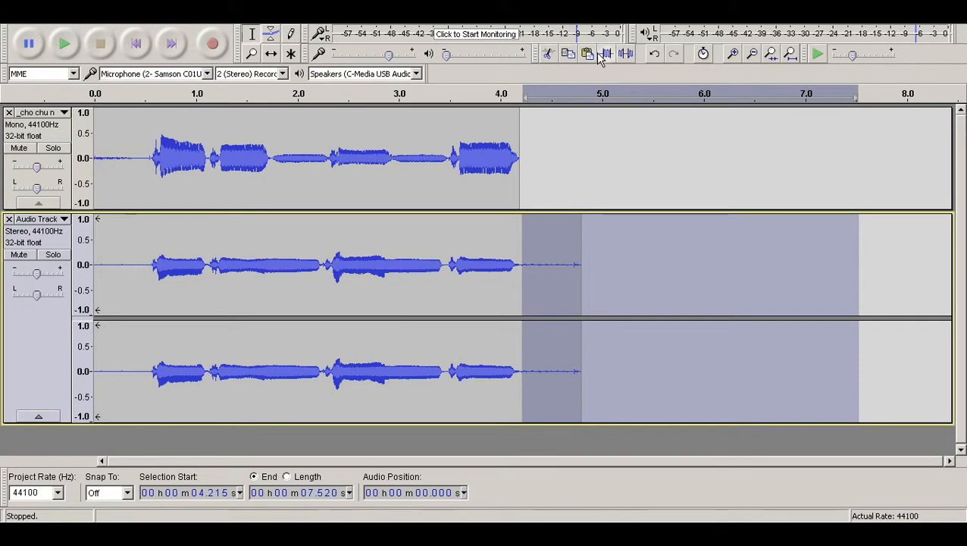
pyautogui.click(547, 53)
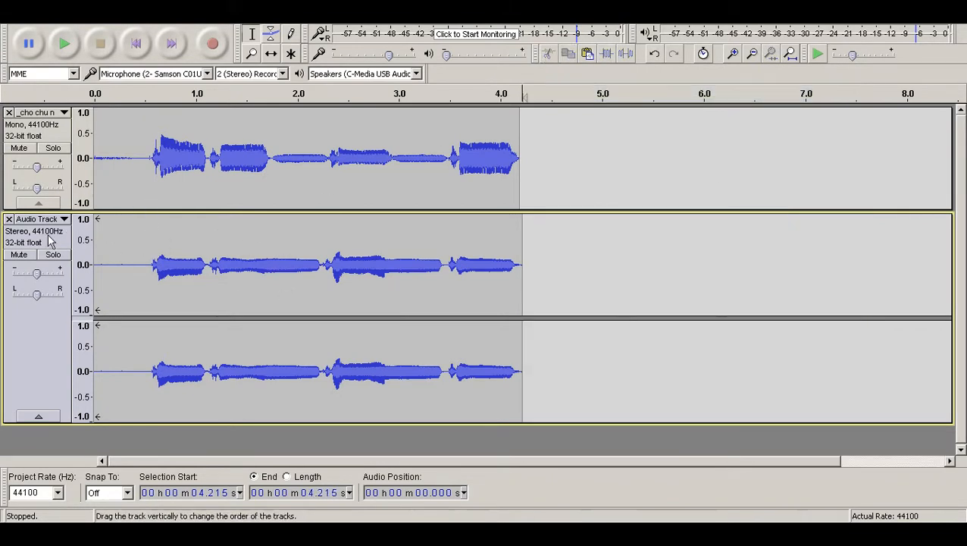
pyautogui.click(42, 235)
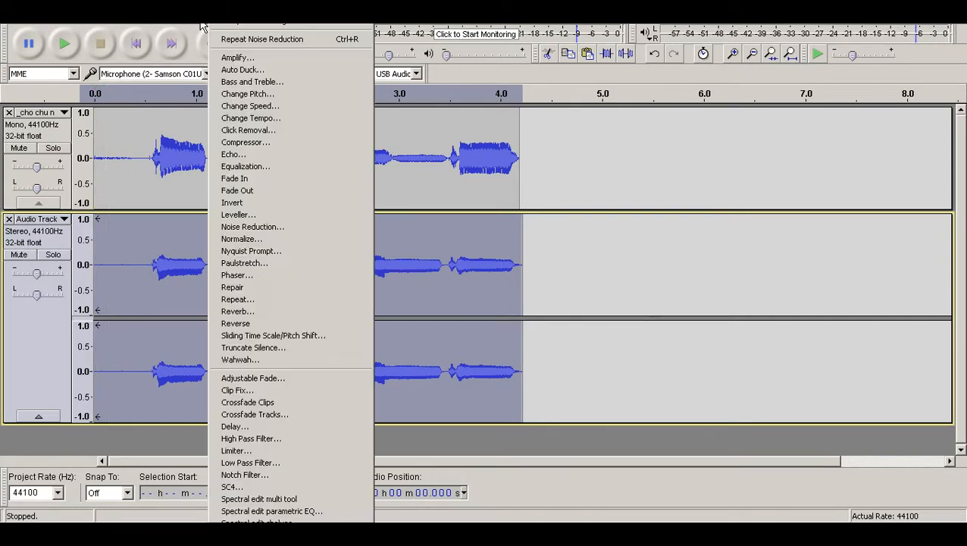
pyautogui.click(214, 25)
pyautogui.click(254, 142)
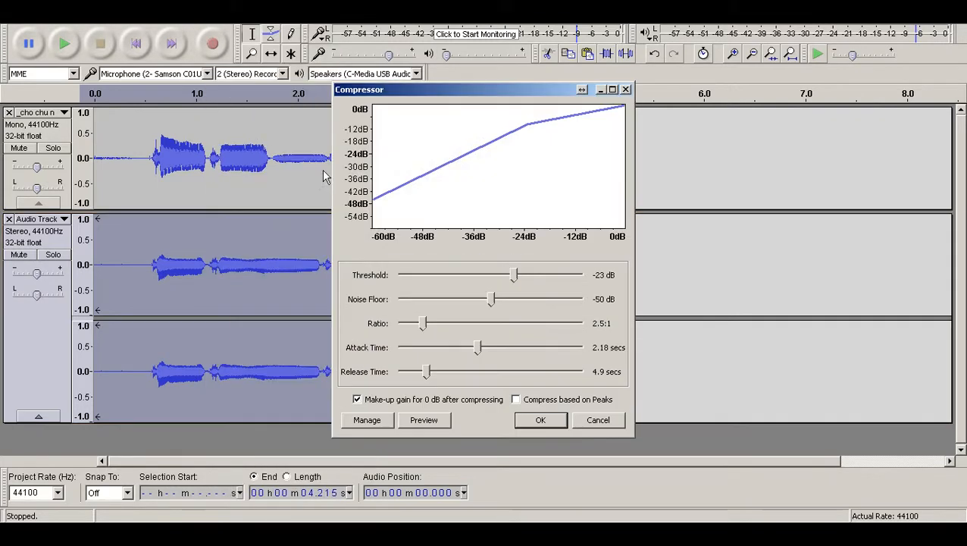
pyautogui.click(540, 420)
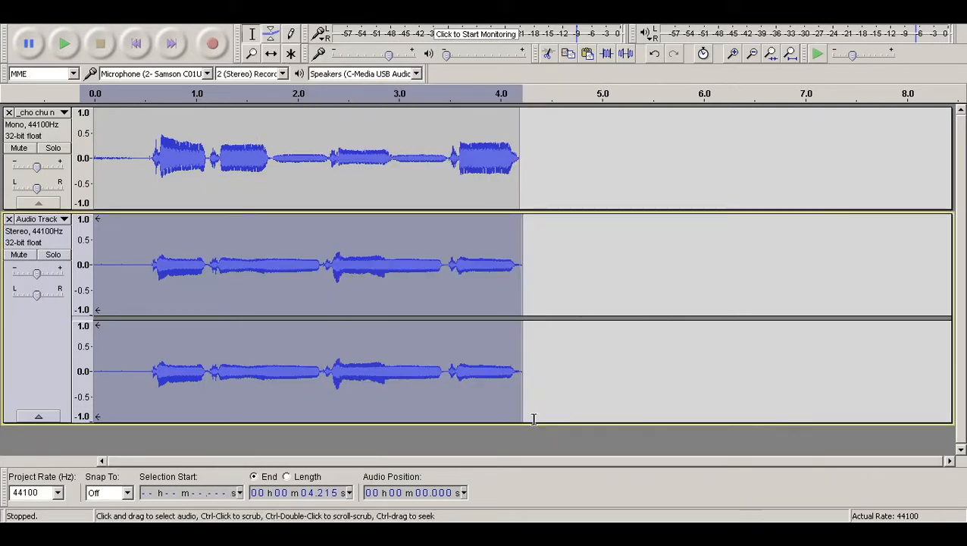
# Normalize the whole recorded stereo track using the effect's existing settings.
pyautogui.click(213, 25)
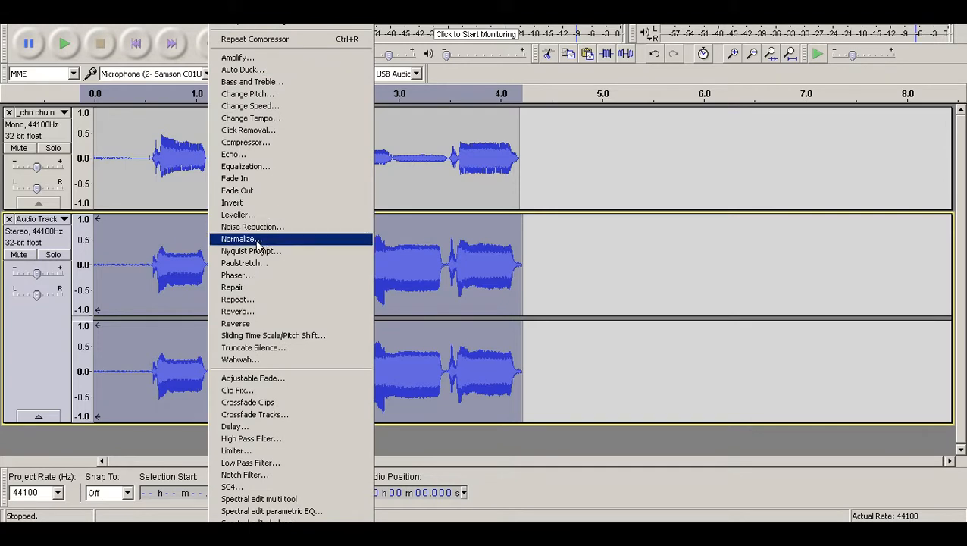
pyautogui.click(273, 238)
pyautogui.click(522, 300)
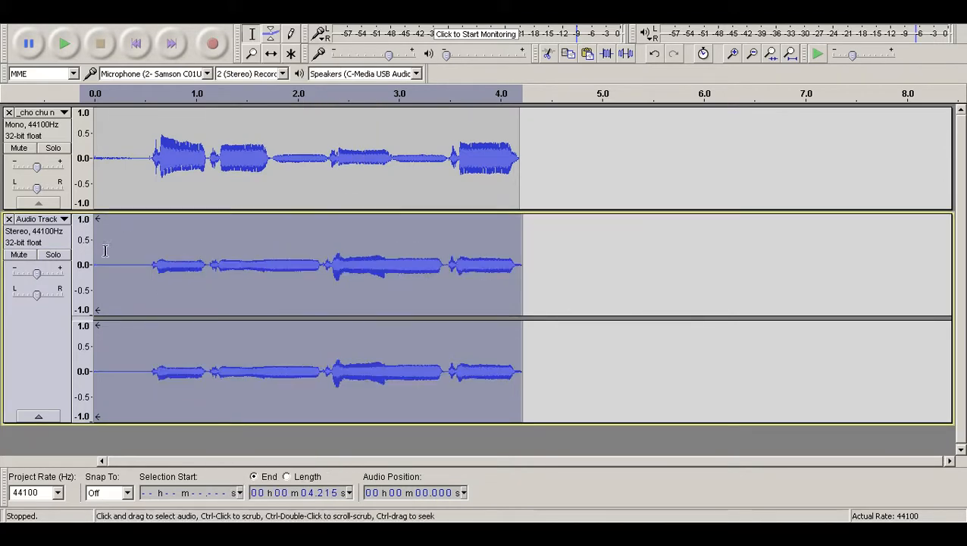
# Take a noise profile from the first 0.44 seconds or so of silence and apply Noise Reduction to the whole recorded track.
pyautogui.moveTo(96, 250); pyautogui.dragTo(138, 250)
pyautogui.click(195, 26)
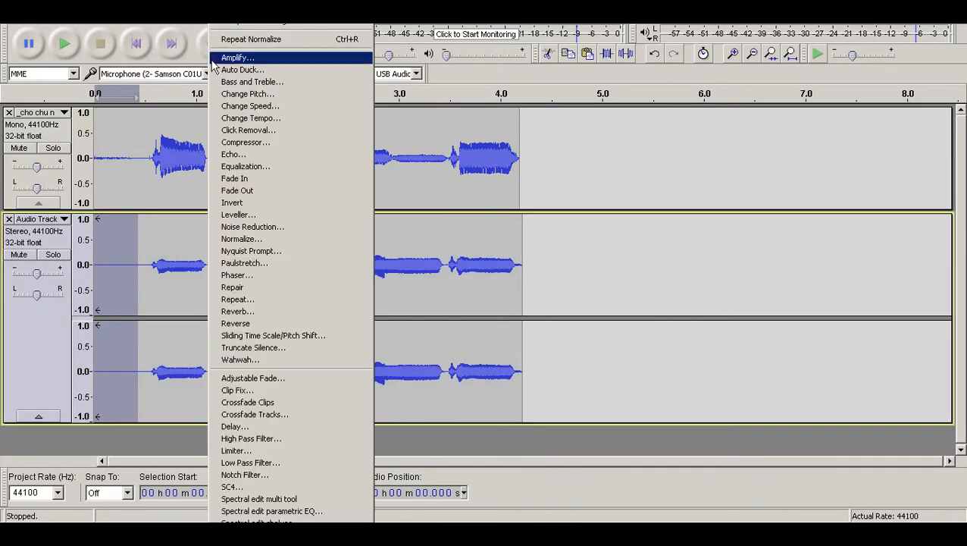
pyautogui.click(326, 226)
pyautogui.click(477, 196)
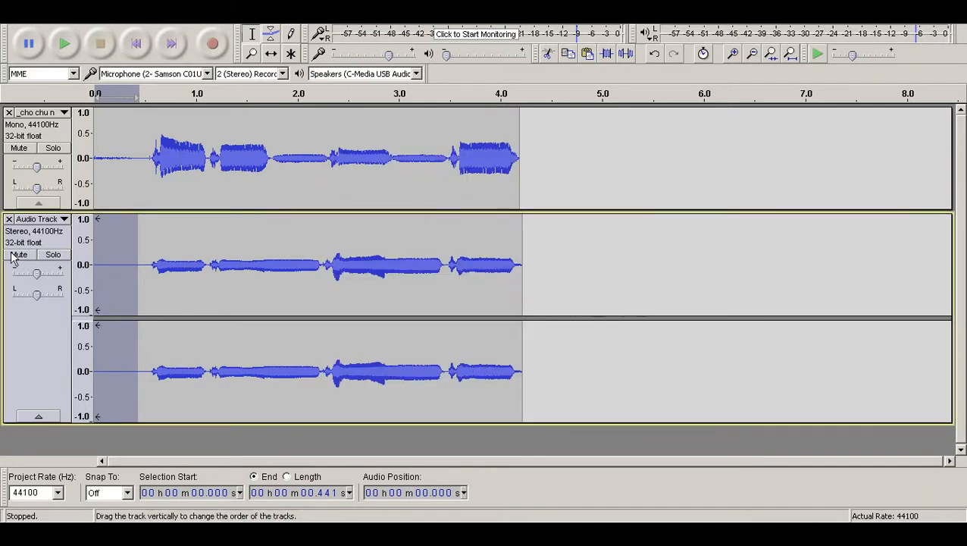
pyautogui.click(38, 319)
pyautogui.click(228, 22)
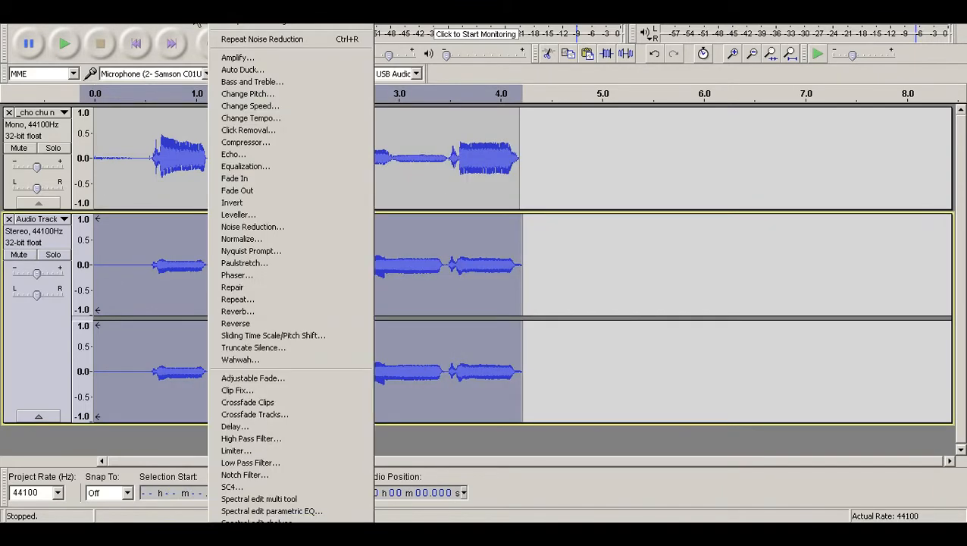
pyautogui.click(232, 38)
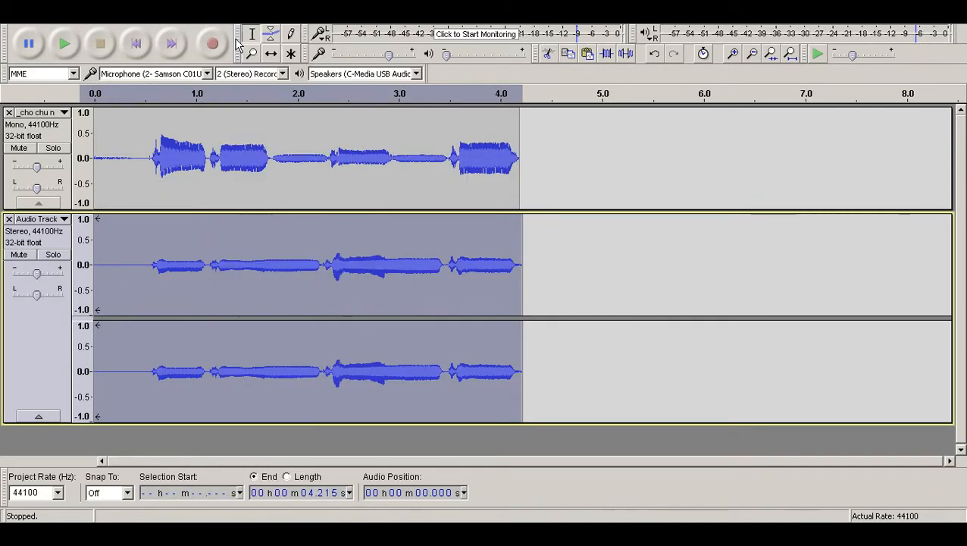
# Solo the recorded stereo track and play it back.
pyautogui.click(53, 255)
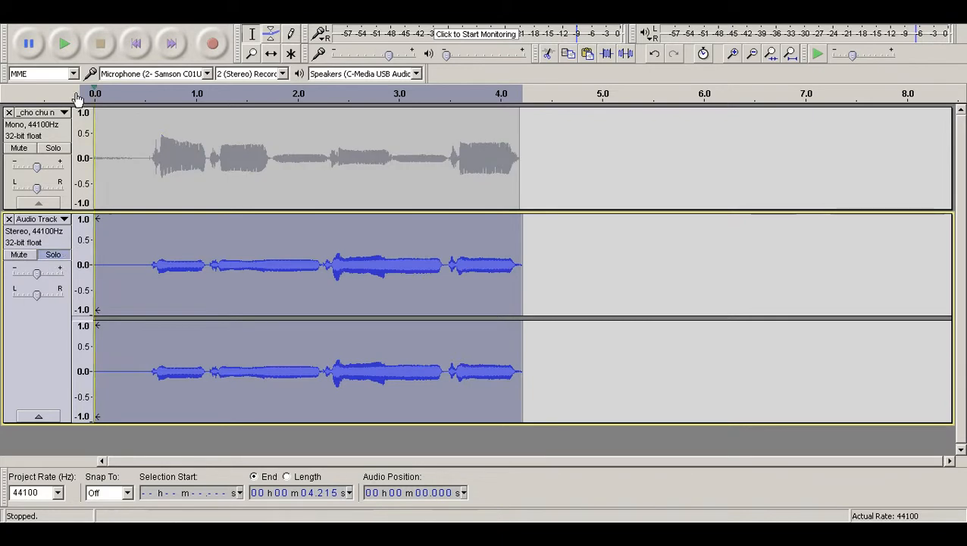
pyautogui.click(66, 43)
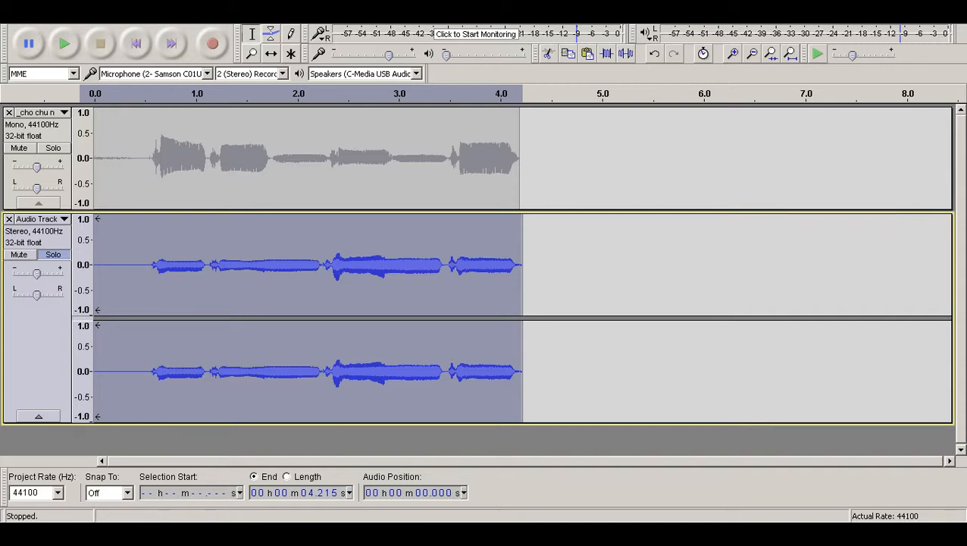
# Review exporting only the recorded track as a 16-bit PCM WAV named _cho chu n cha n chu, check the original sample's file name, and cancel.
pyautogui.click(10, 17)
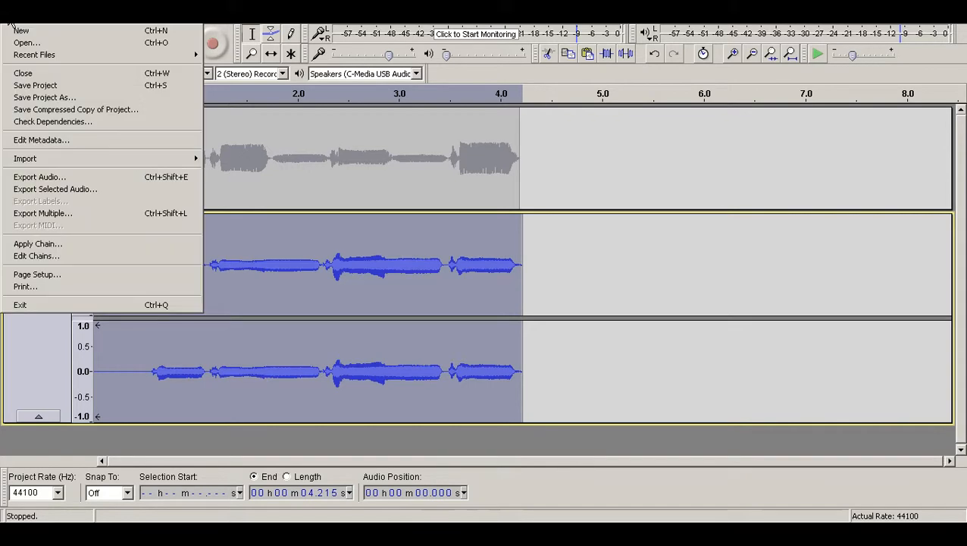
pyautogui.click(696, 317)
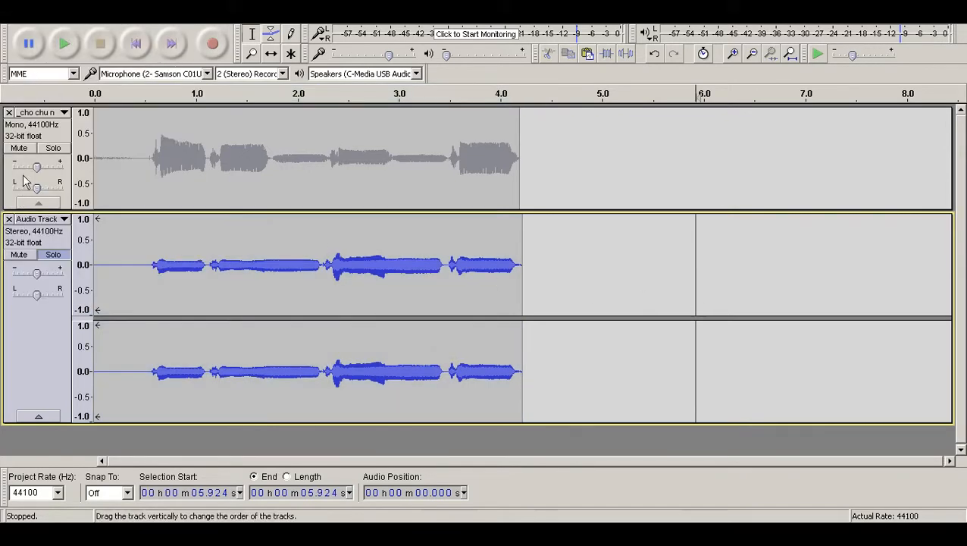
pyautogui.click(34, 237)
pyautogui.click(13, 18)
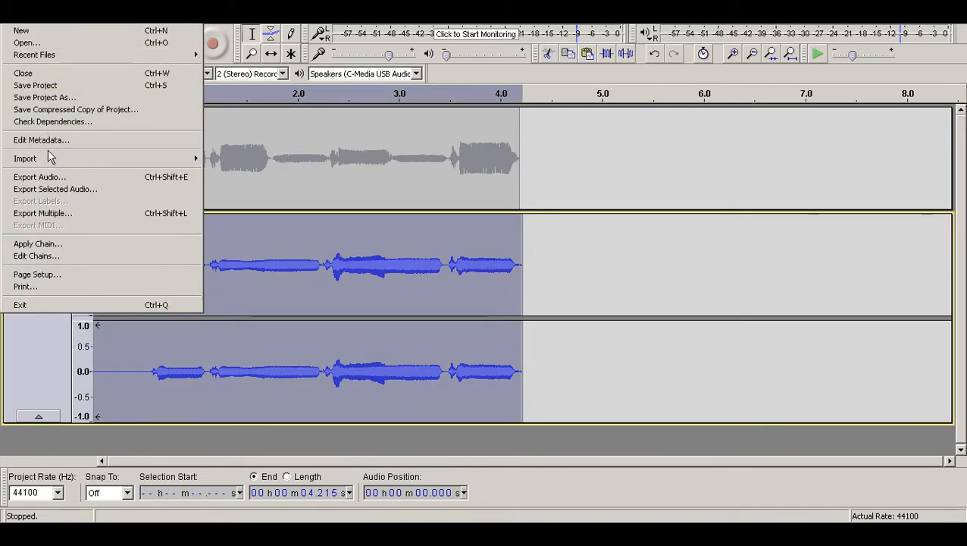
pyautogui.click(55, 192)
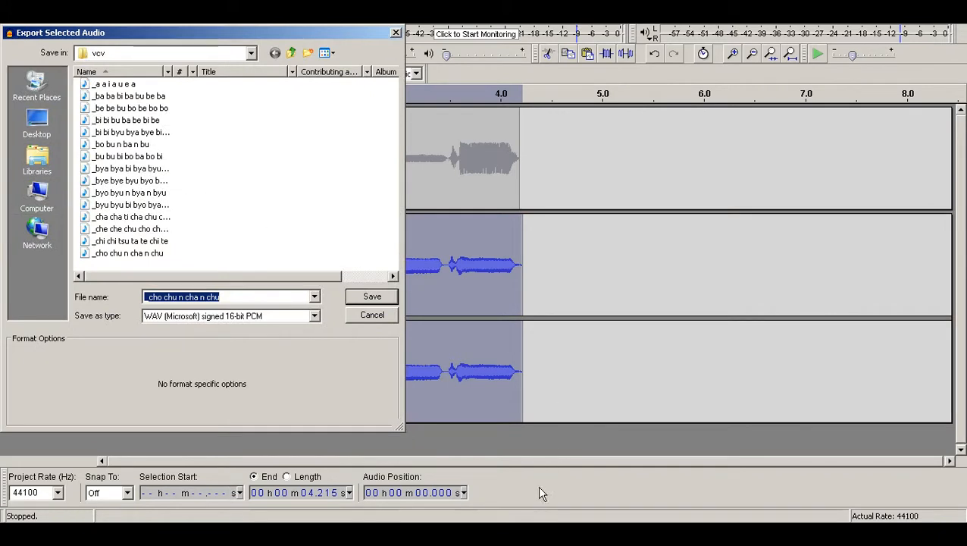
pyautogui.click(149, 532)
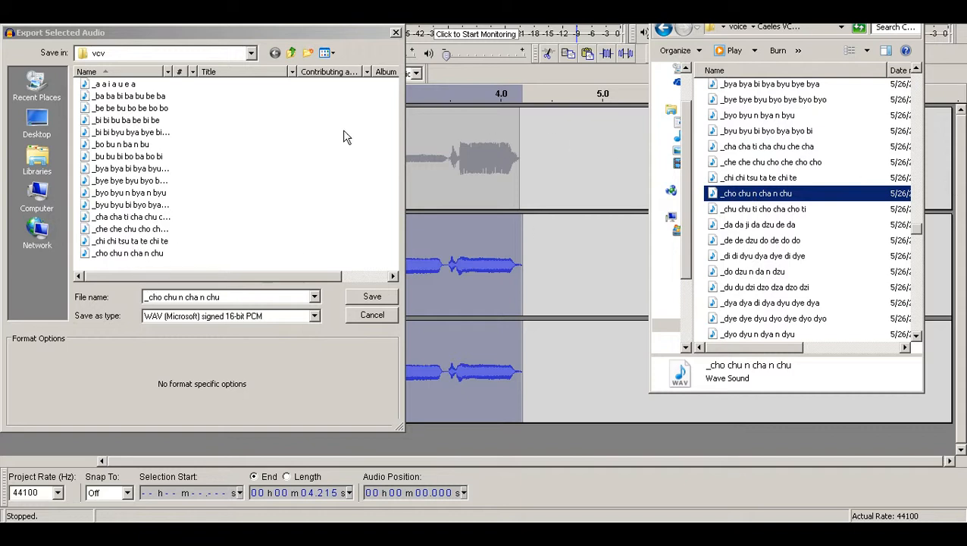
pyautogui.click(380, 313)
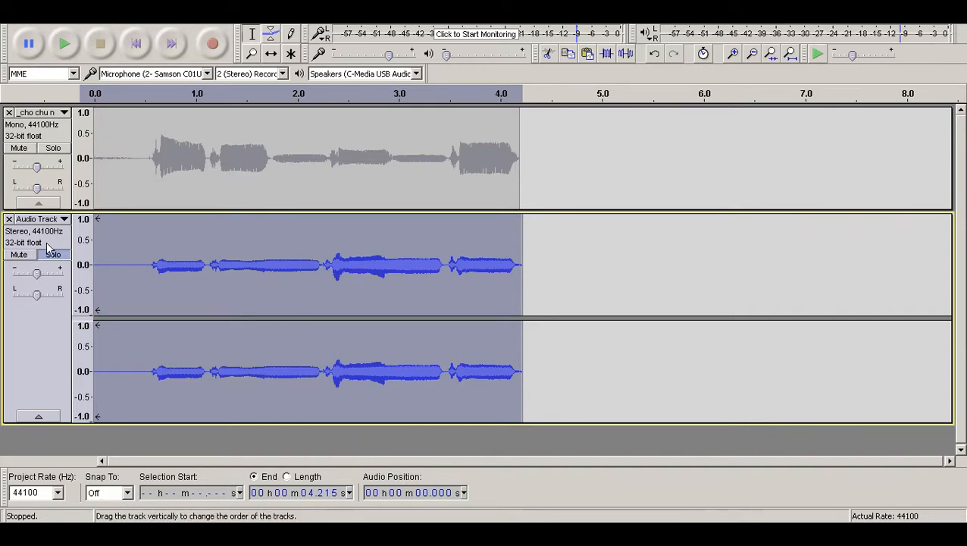
pyautogui.click(428, 442)
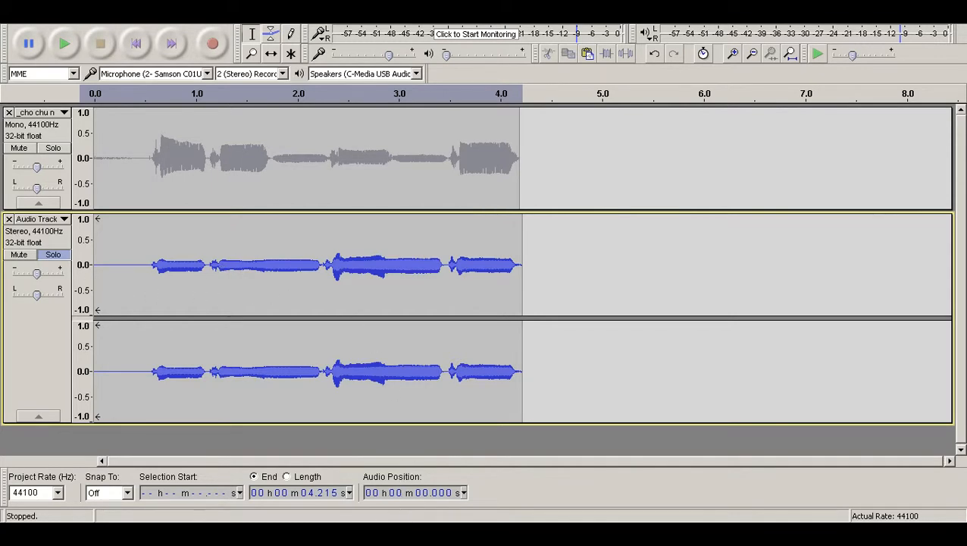
pyautogui.hotkey('alt', 'Tab')
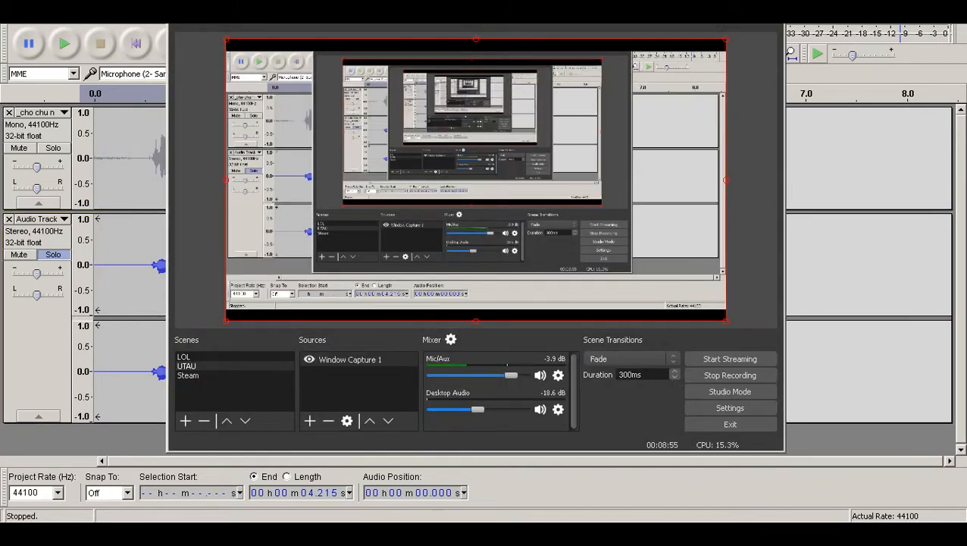